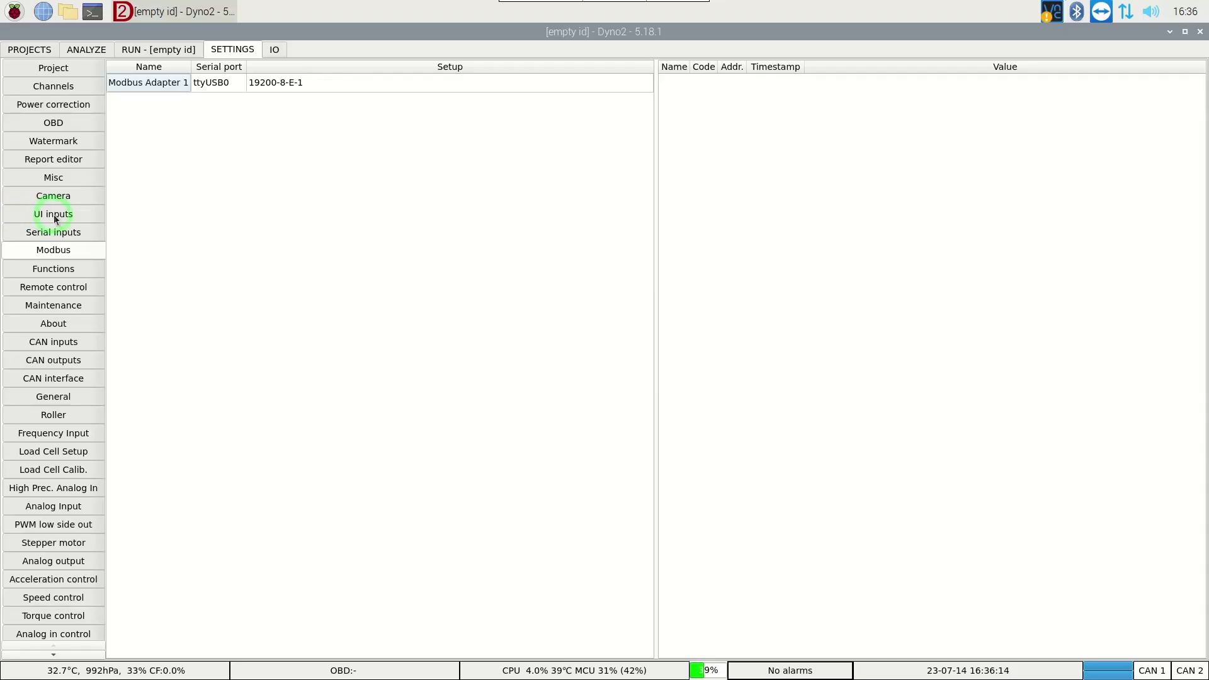
Review the channel setup of the VFD start and VFD frequency UI inputs.
click(54, 214)
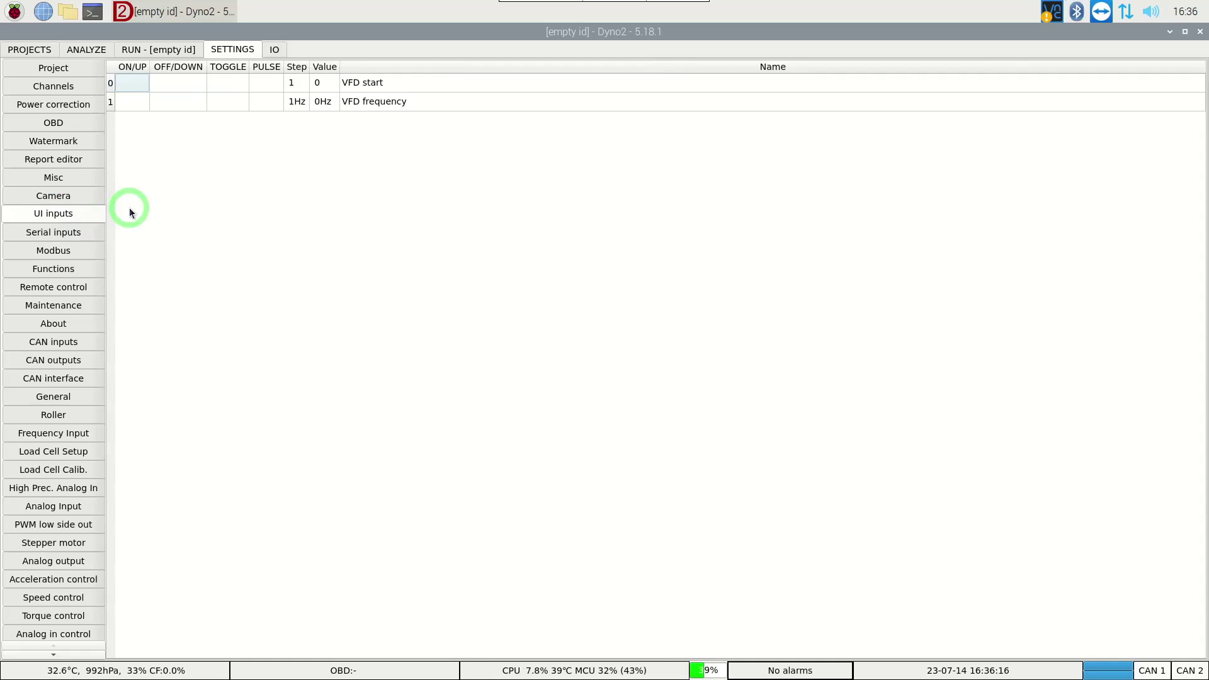
click(187, 86)
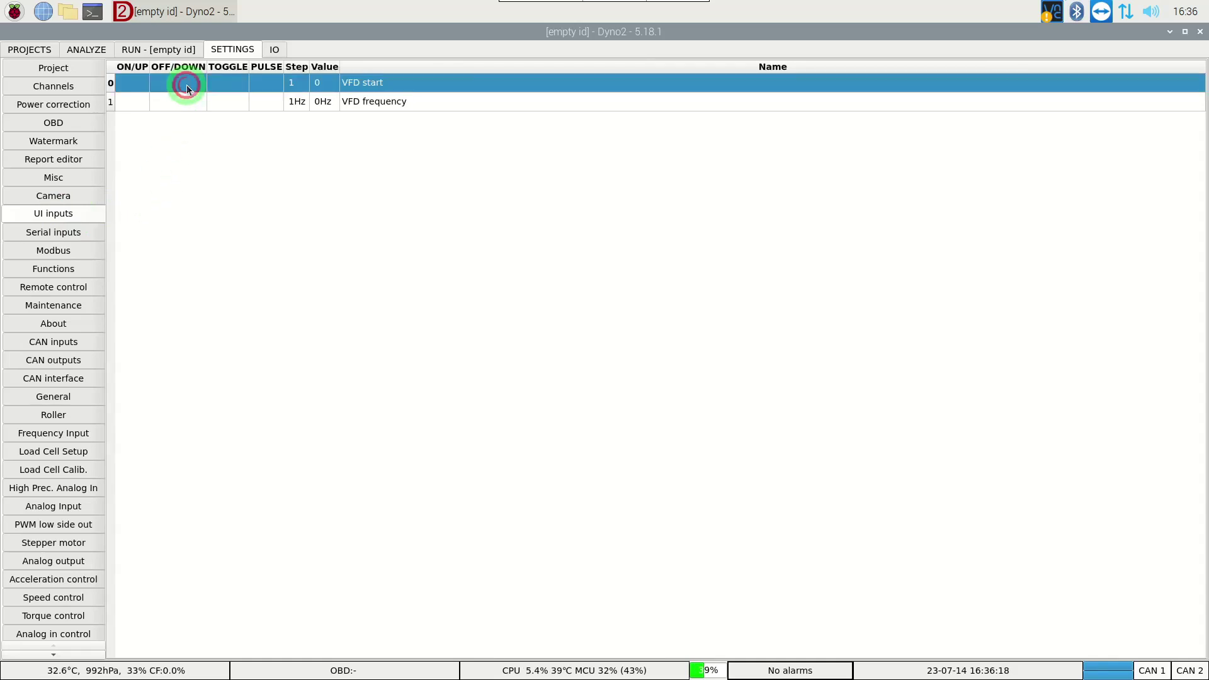
double_click(186, 84)
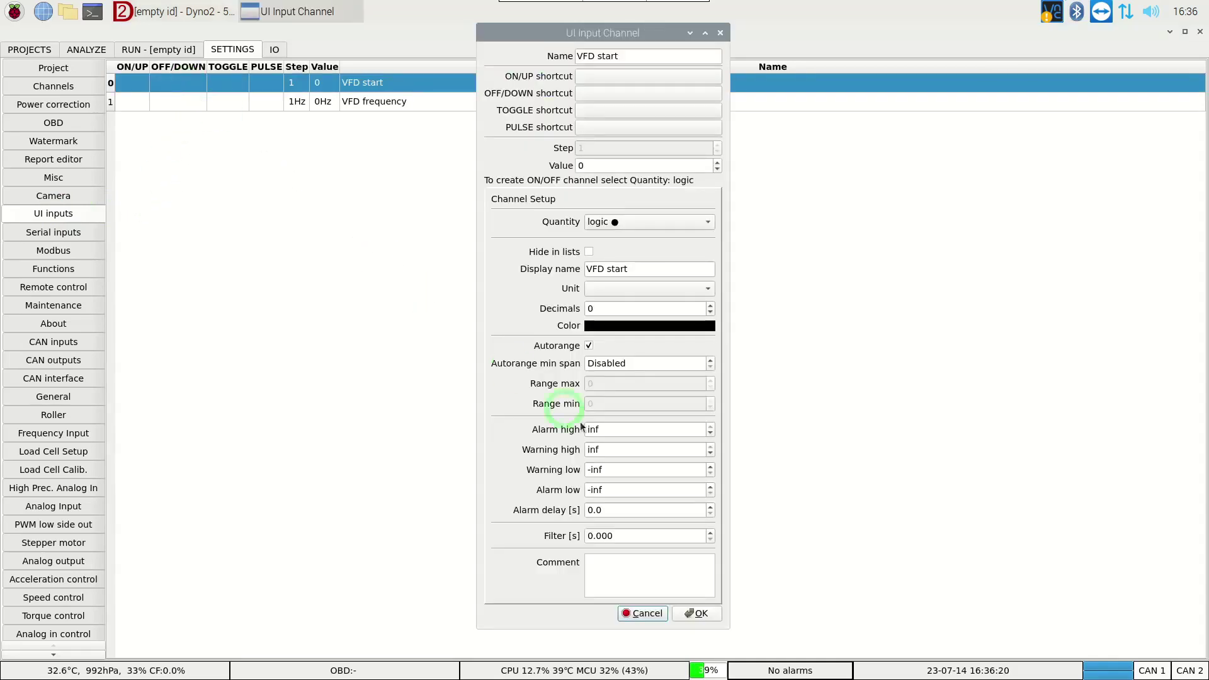
click(697, 613)
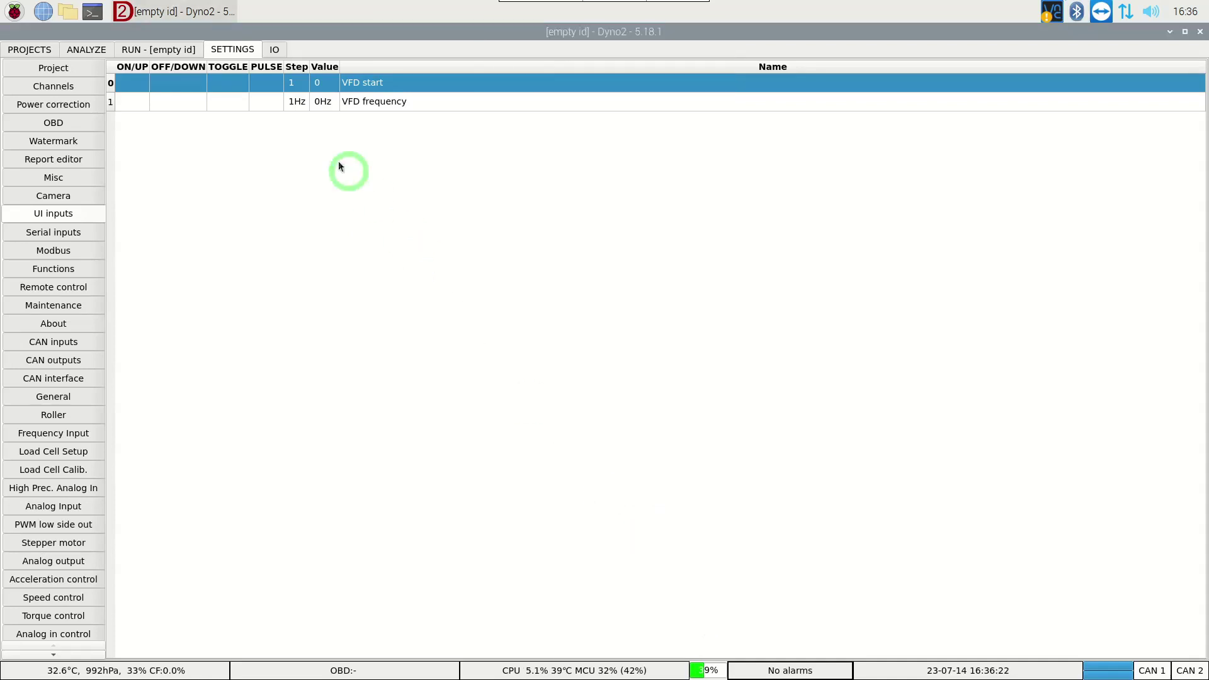
double_click(265, 108)
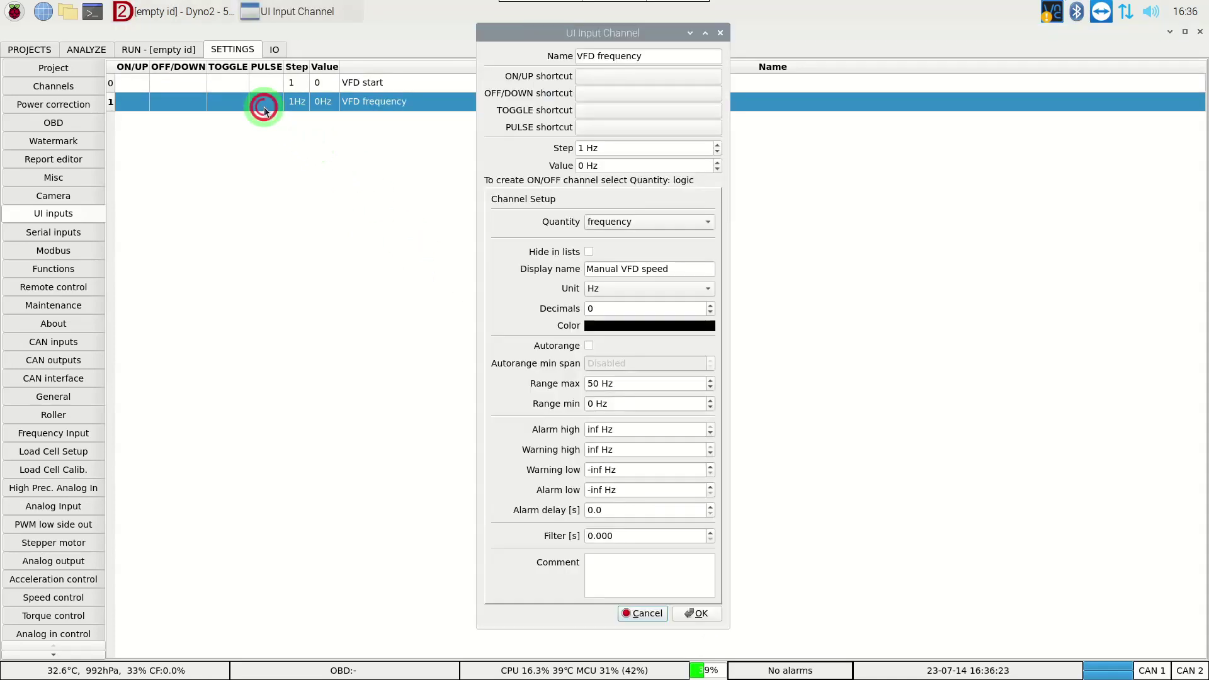
click(700, 613)
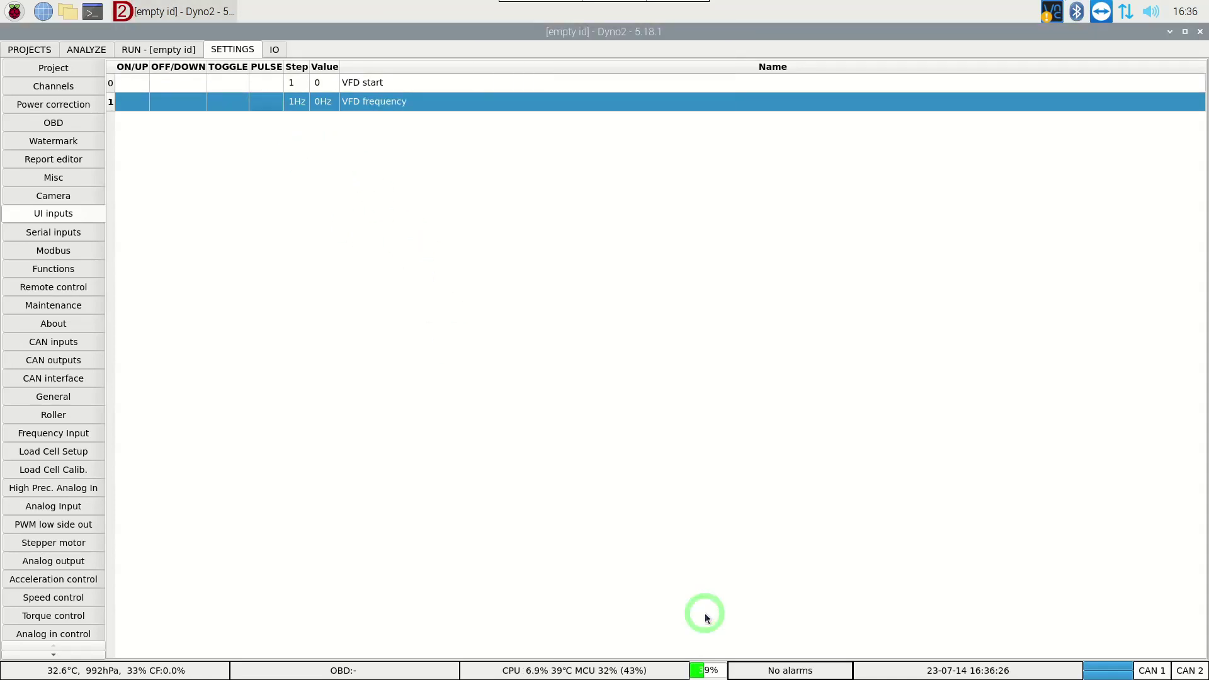
Review the INVT start code function's operator, true and false constants, and condition channel.
click(63, 273)
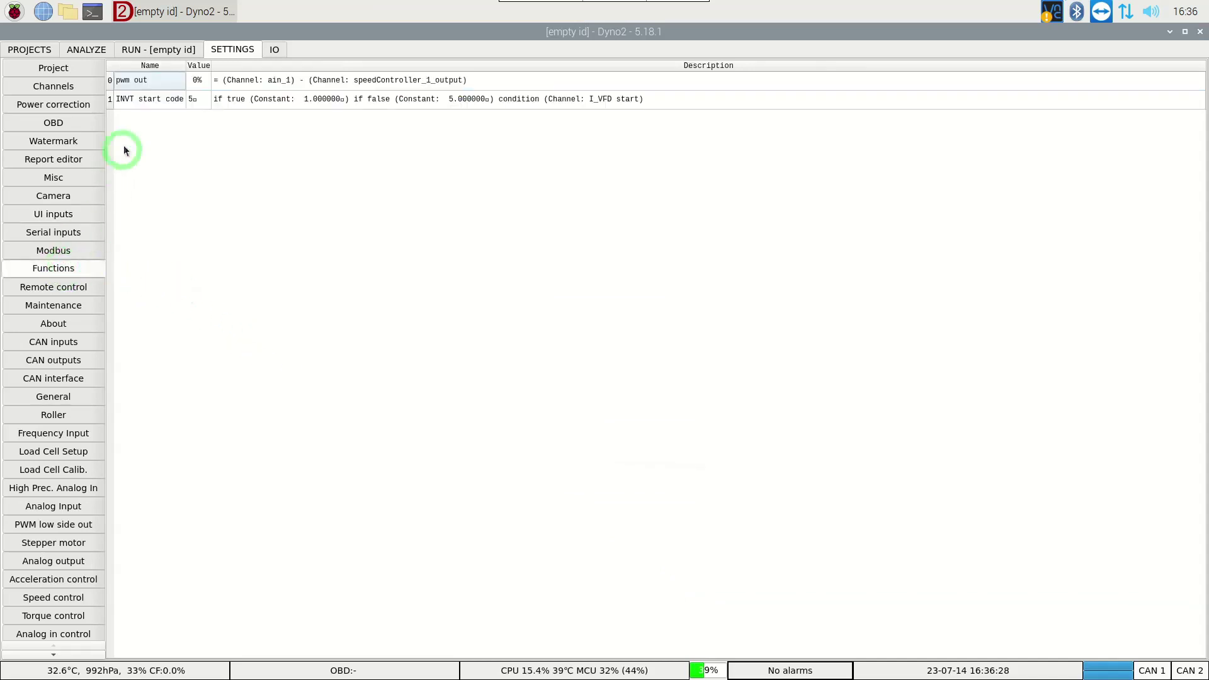
click(151, 103)
double_click(151, 103)
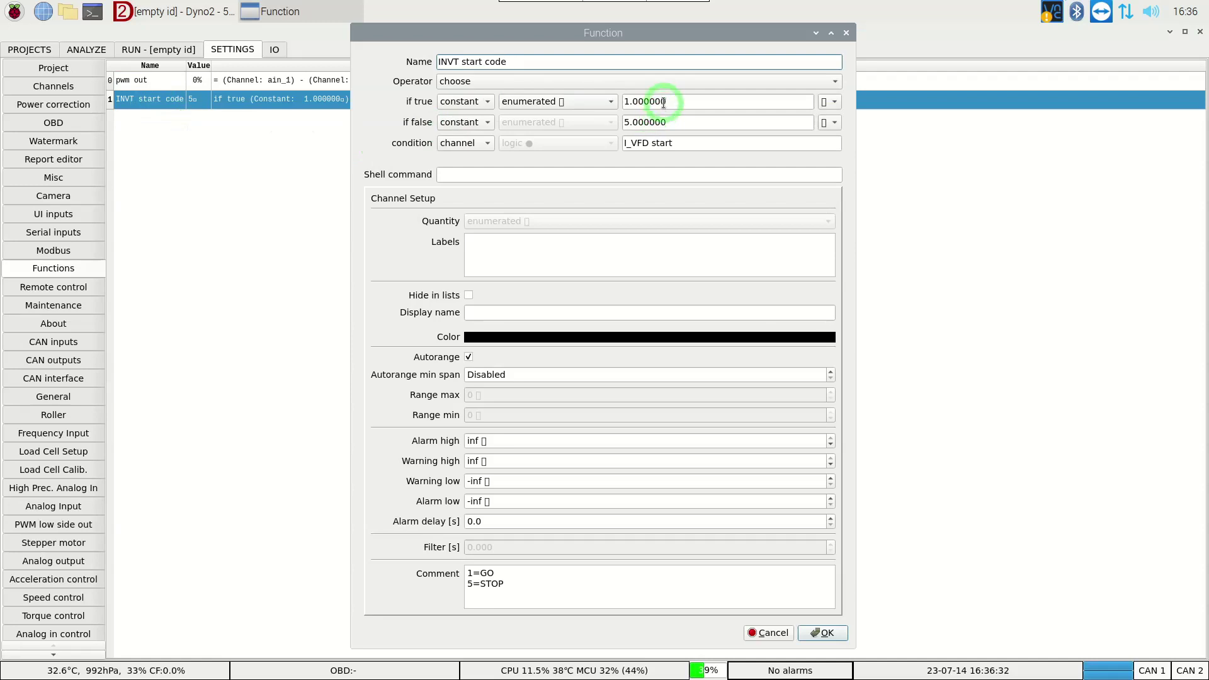
click(826, 634)
Review the serial communication settings of Modbus Adapter 1.
click(60, 252)
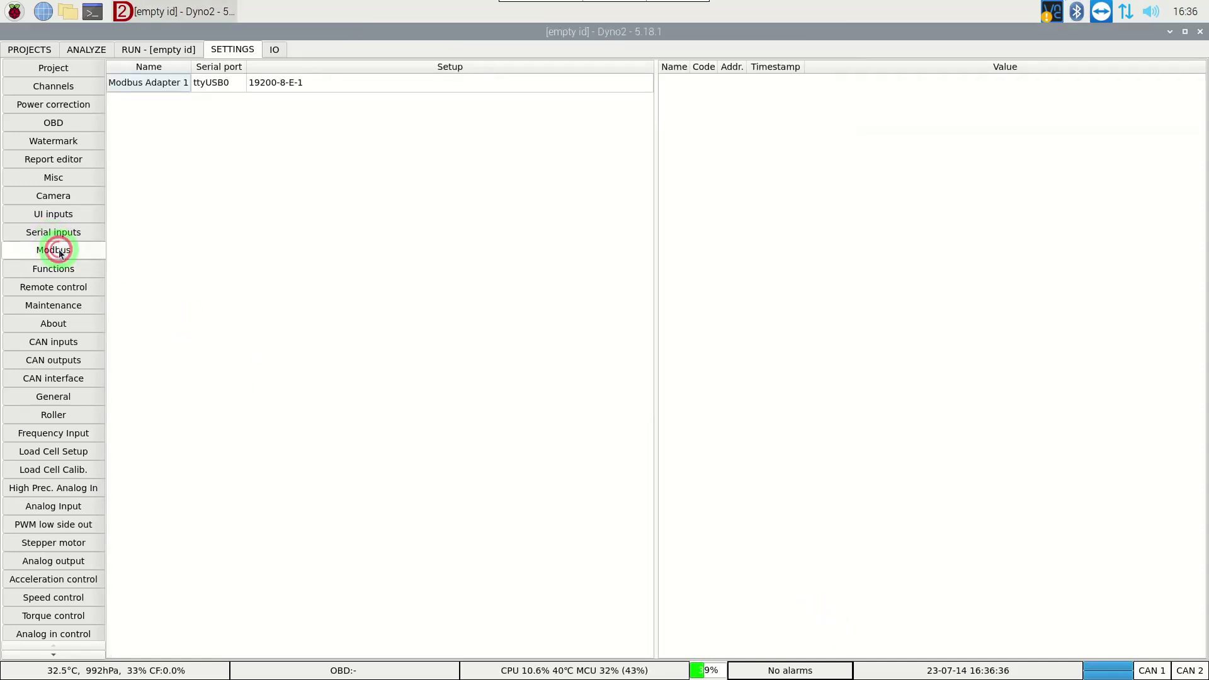
double_click(161, 85)
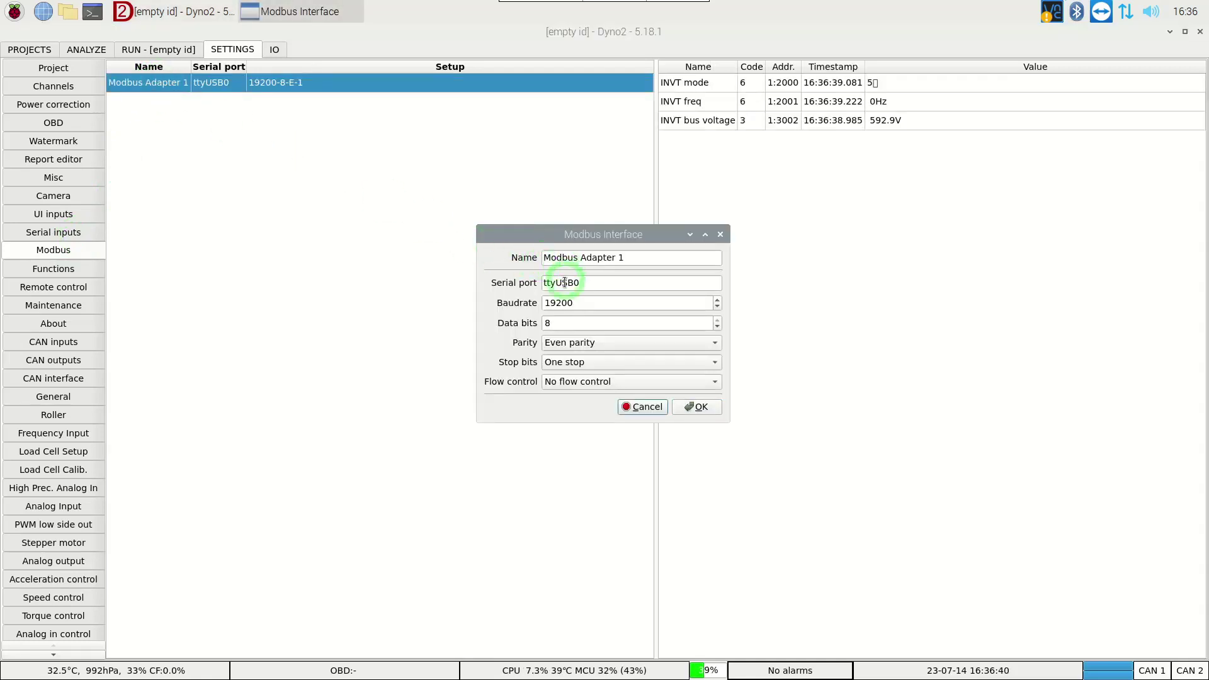
click(696, 406)
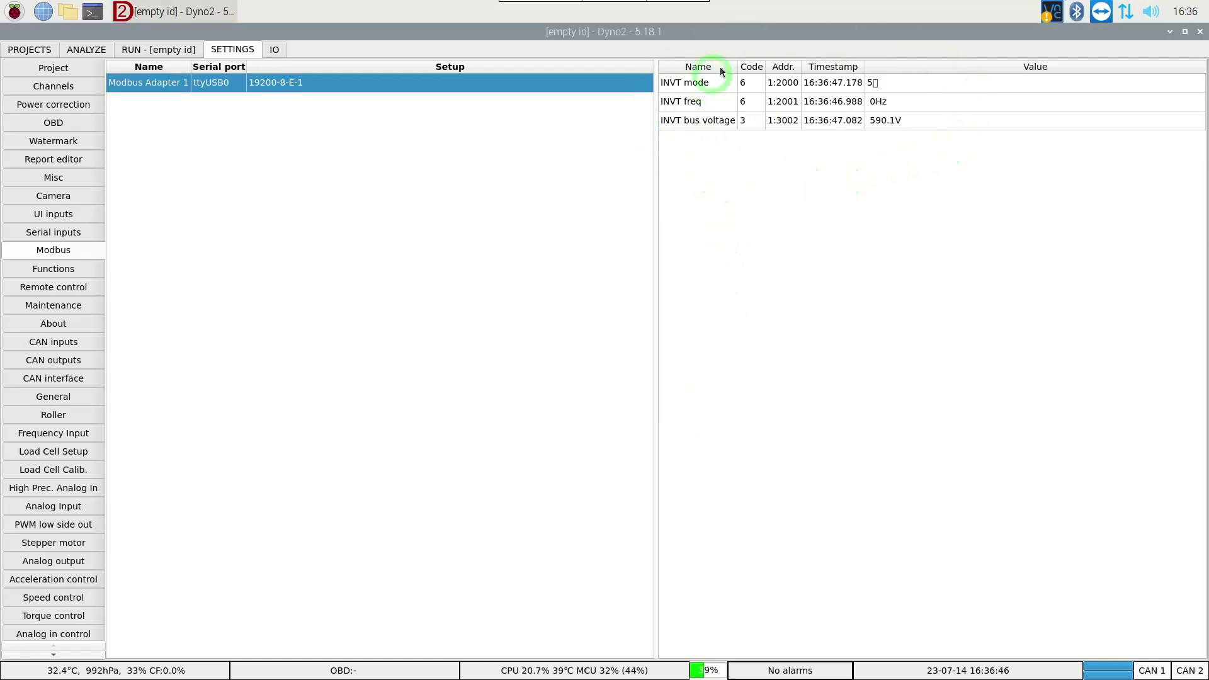
Review the Modbus function definitions for INVT mode, INVT freq and INVT bus voltage.
double_click(715, 86)
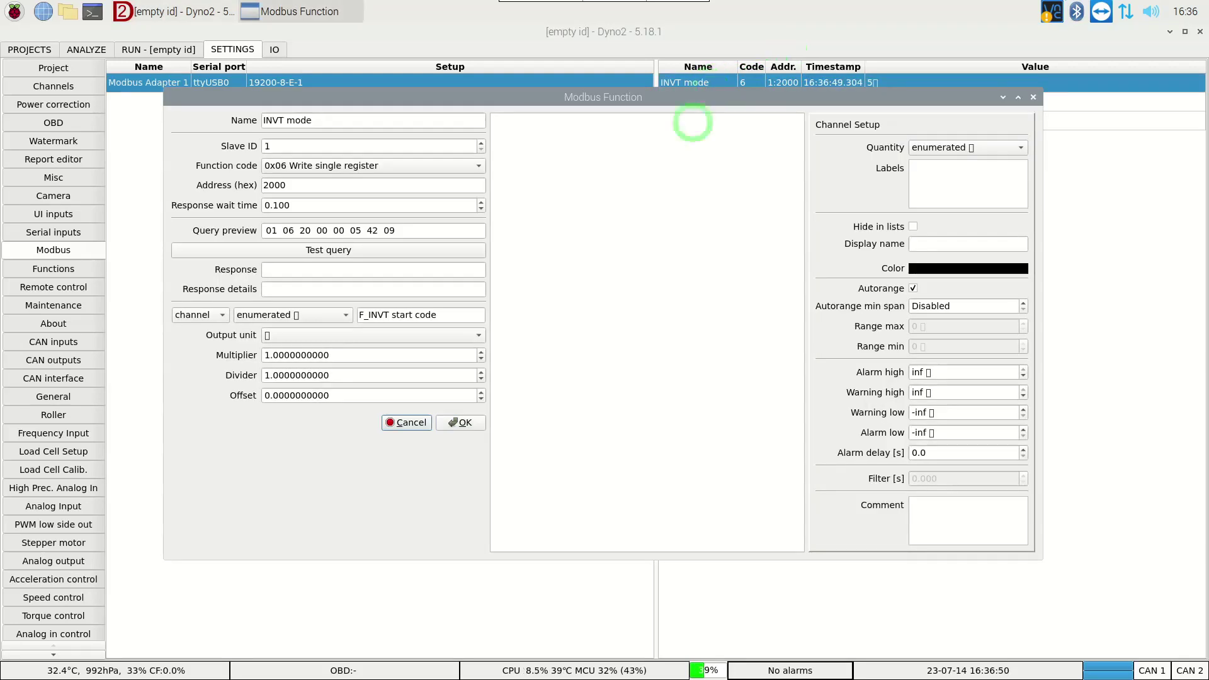
click(471, 423)
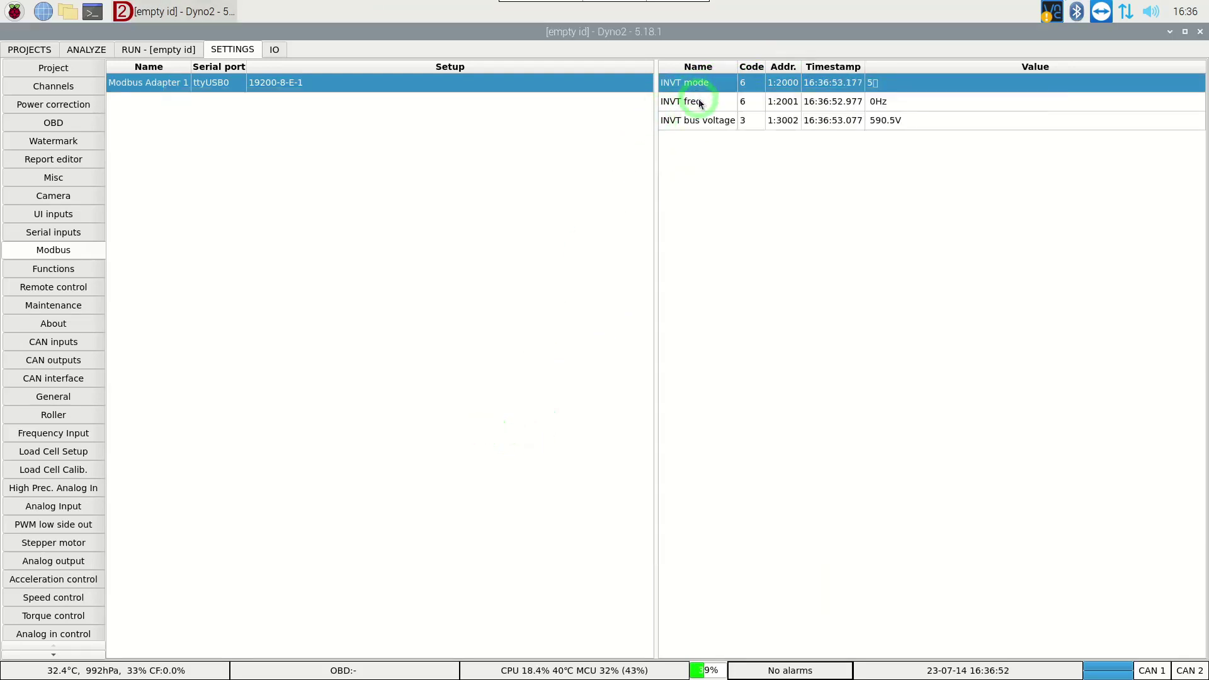
double_click(691, 101)
click(462, 425)
double_click(711, 124)
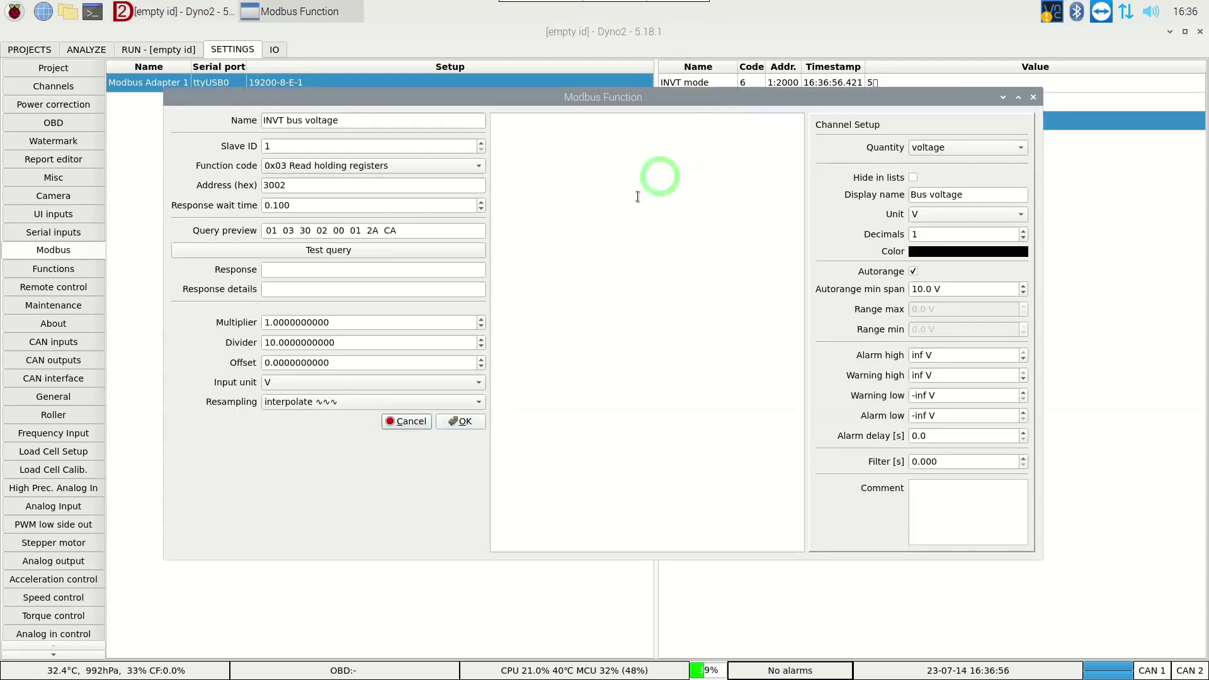
click(475, 421)
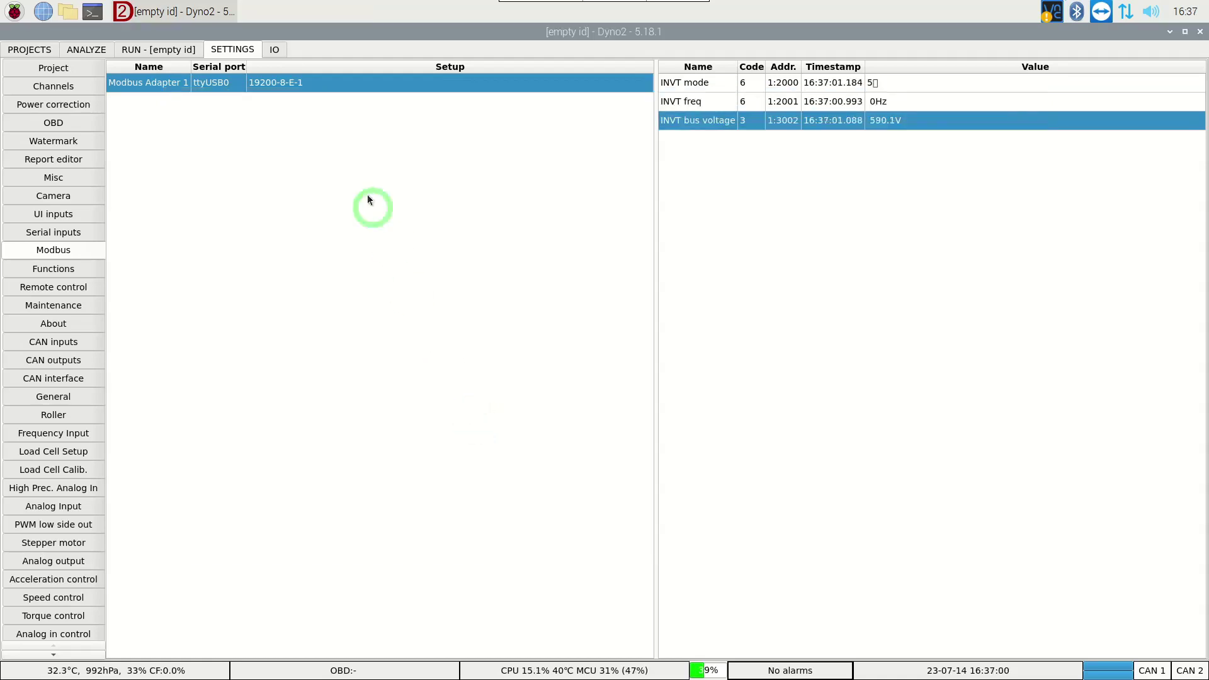
Test the VFD from the run screen by starting it, adjusting the manual VFD speed back to 0 Hz, and stopping it.
click(180, 50)
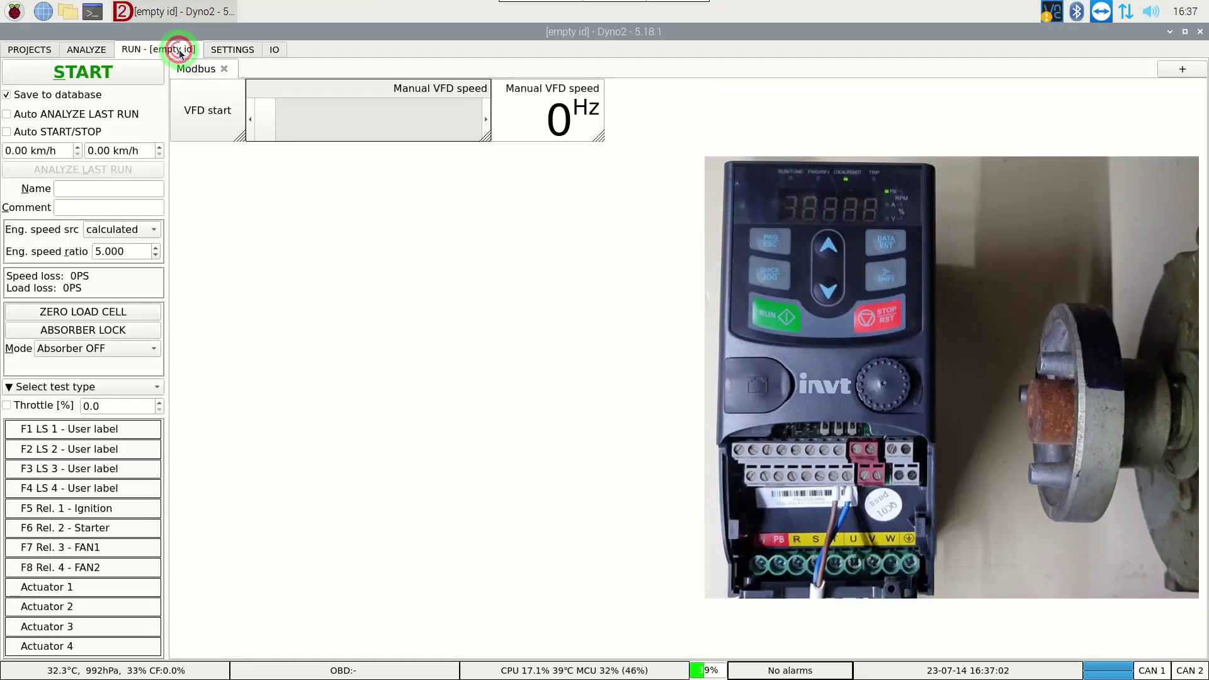
click(208, 113)
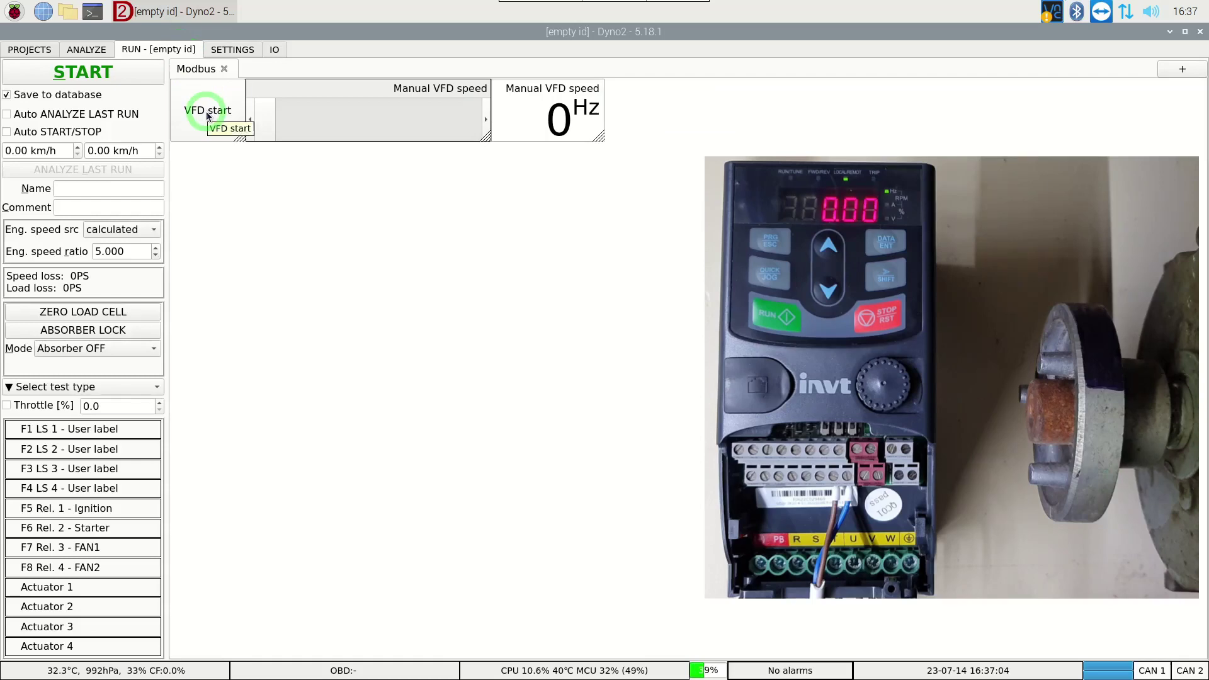
click(274, 124)
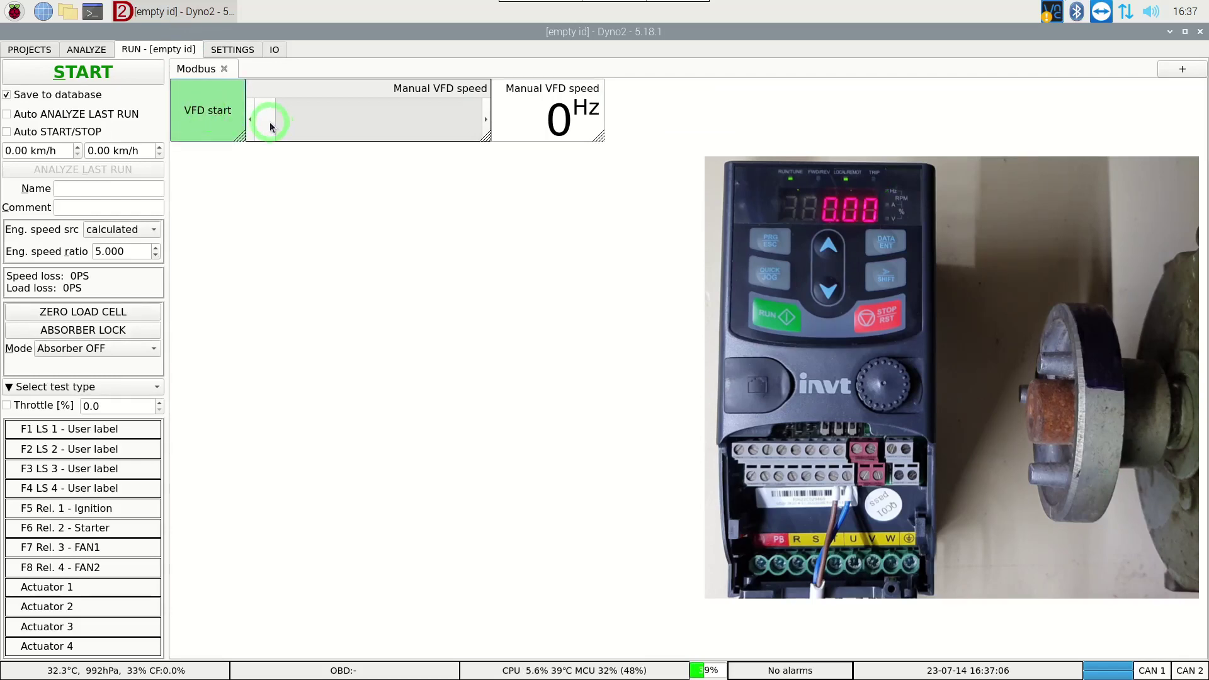
click(270, 122)
mouse_move(270, 122)
mouse_down()
mouse_move(475, 122)
mouse_move(267, 127)
mouse_up()
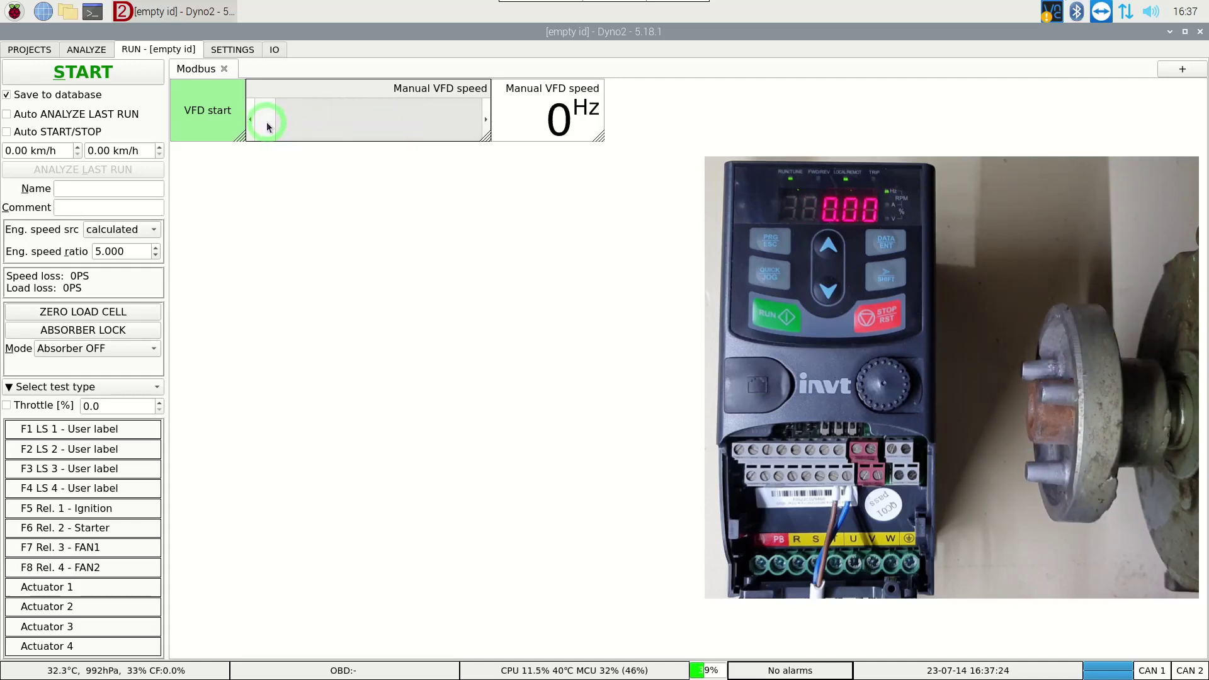
click(209, 120)
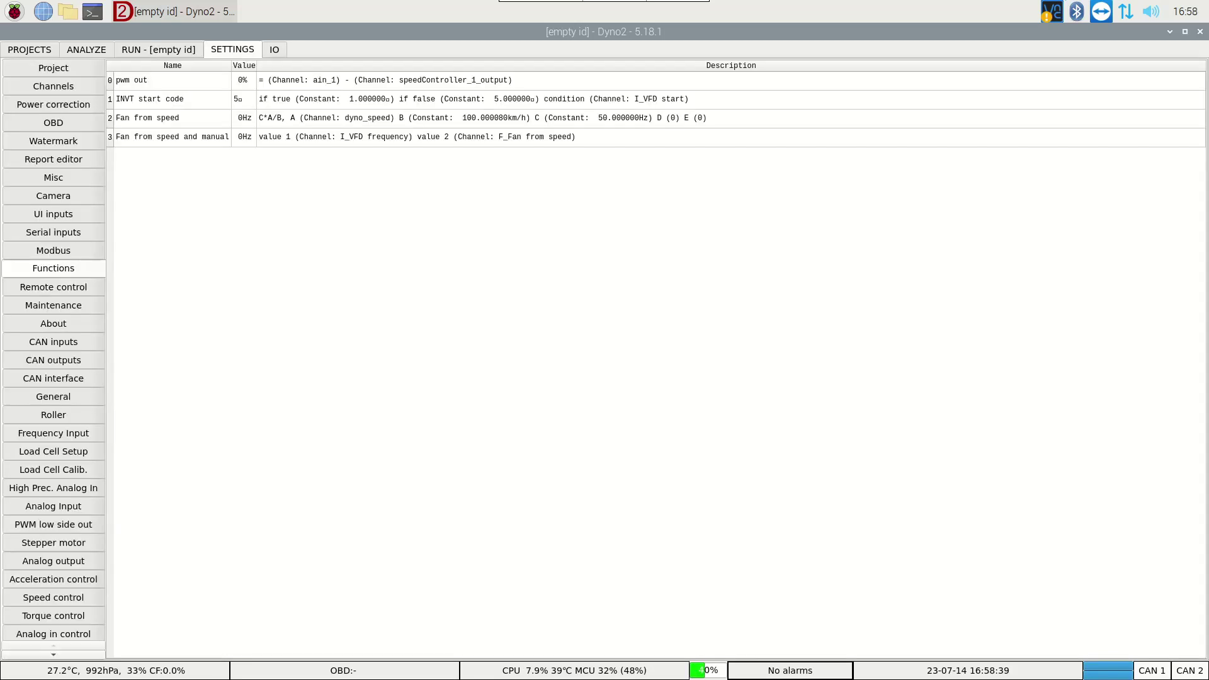
Review the Fan from speed function's input channel, constants and equation.
click(398, 359)
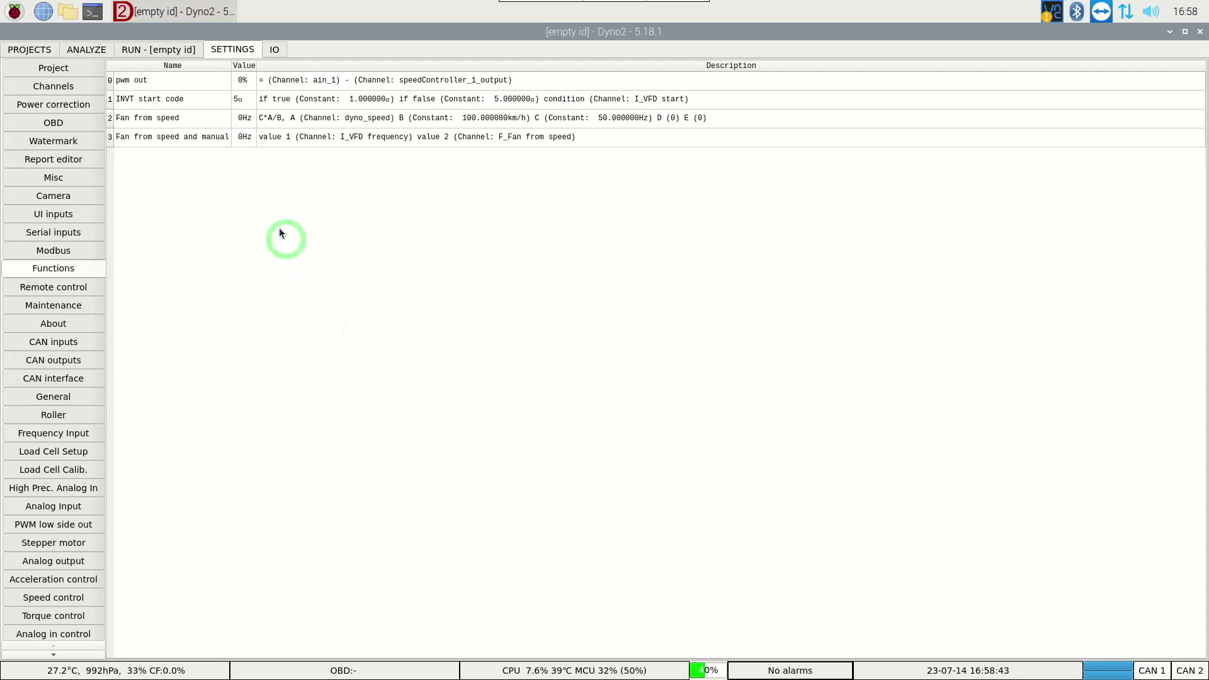
click(185, 121)
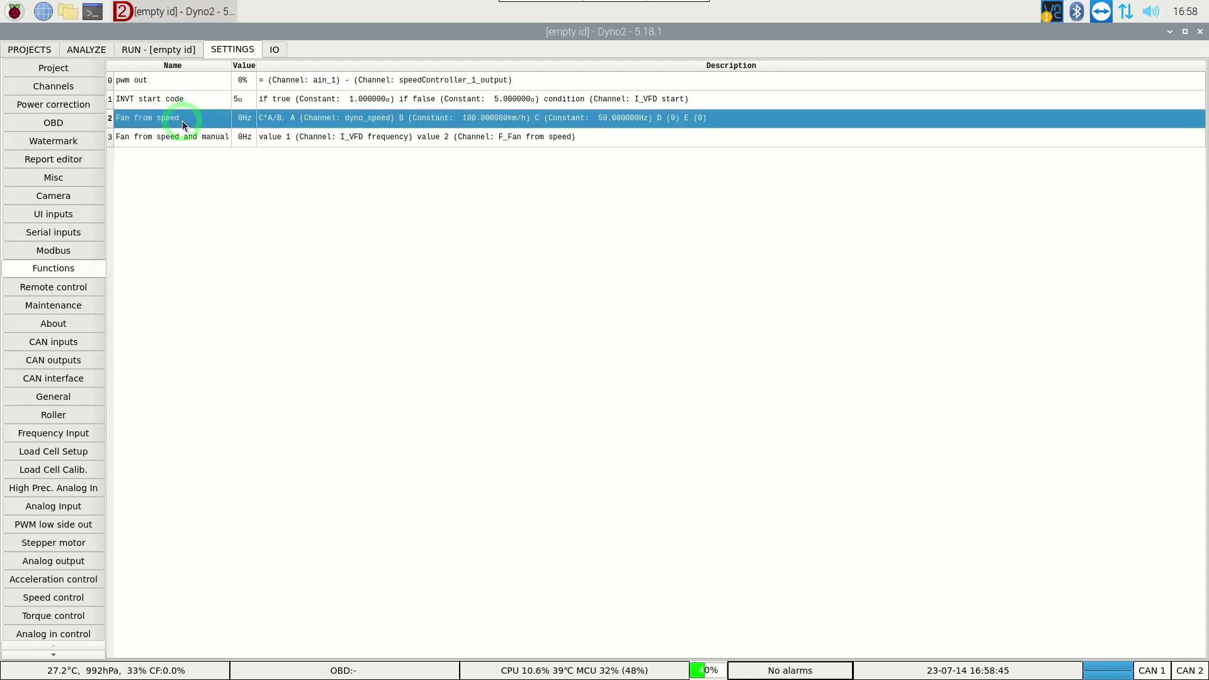
double_click(182, 120)
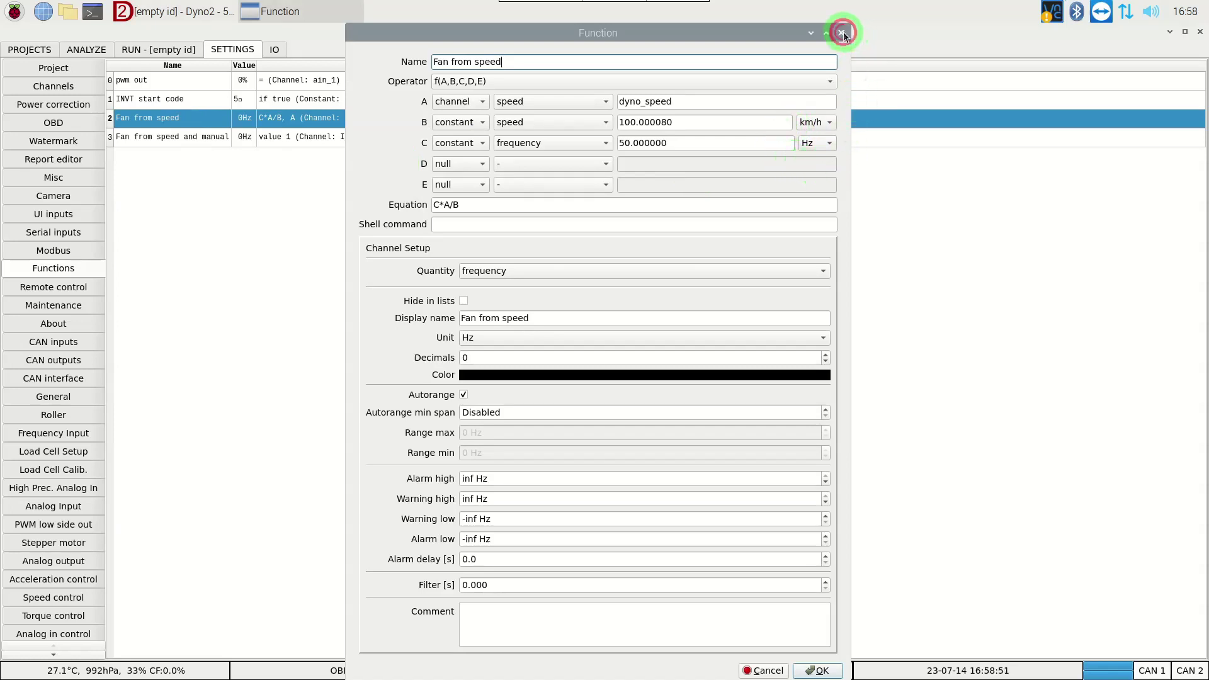
click(841, 34)
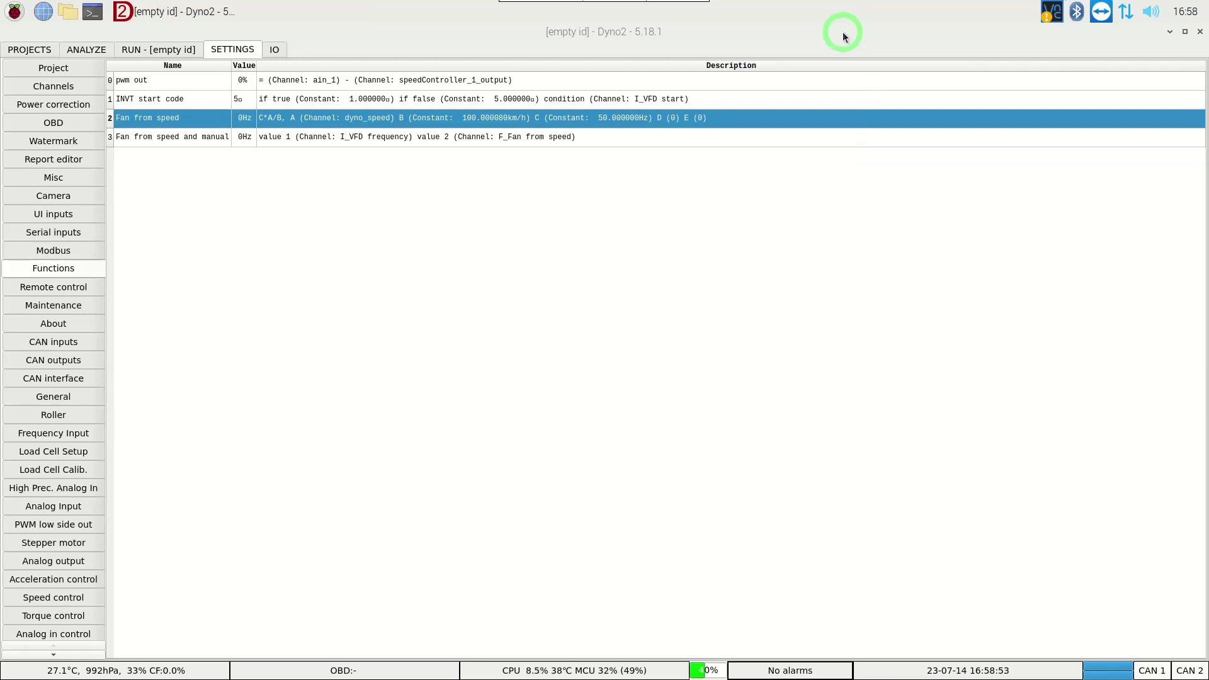
Check the VFD frequency UI input and review how the Fan from speed and manual function combines its two channels.
click(61, 218)
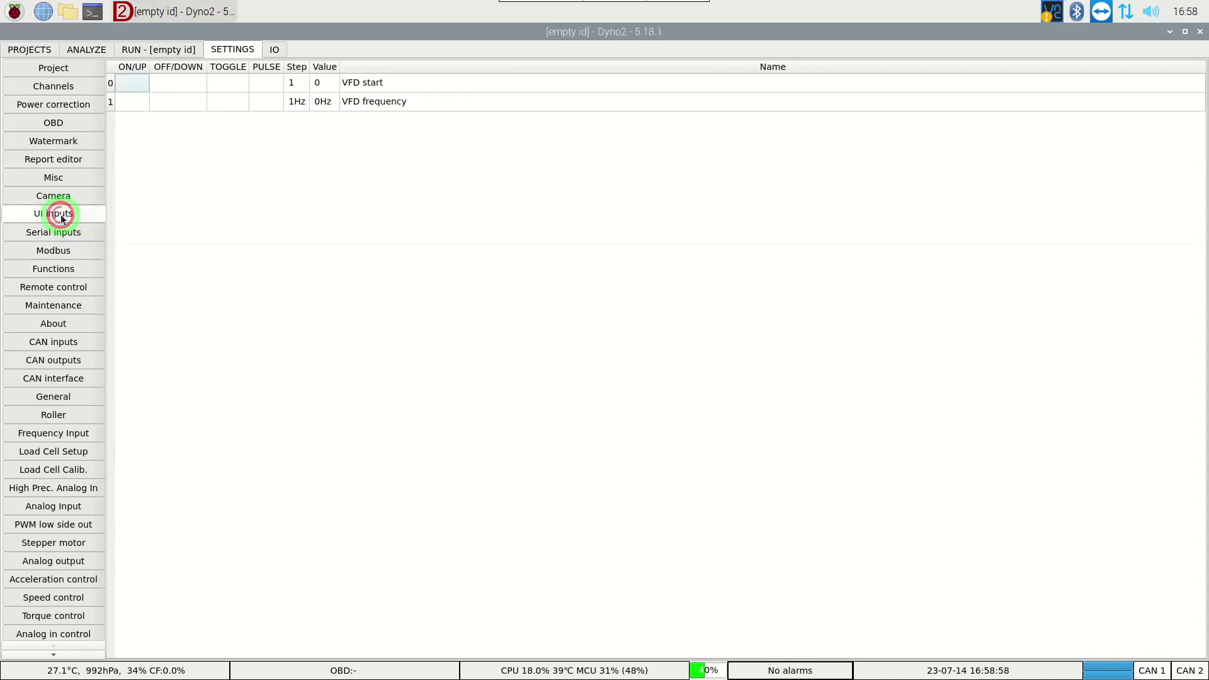
click(372, 112)
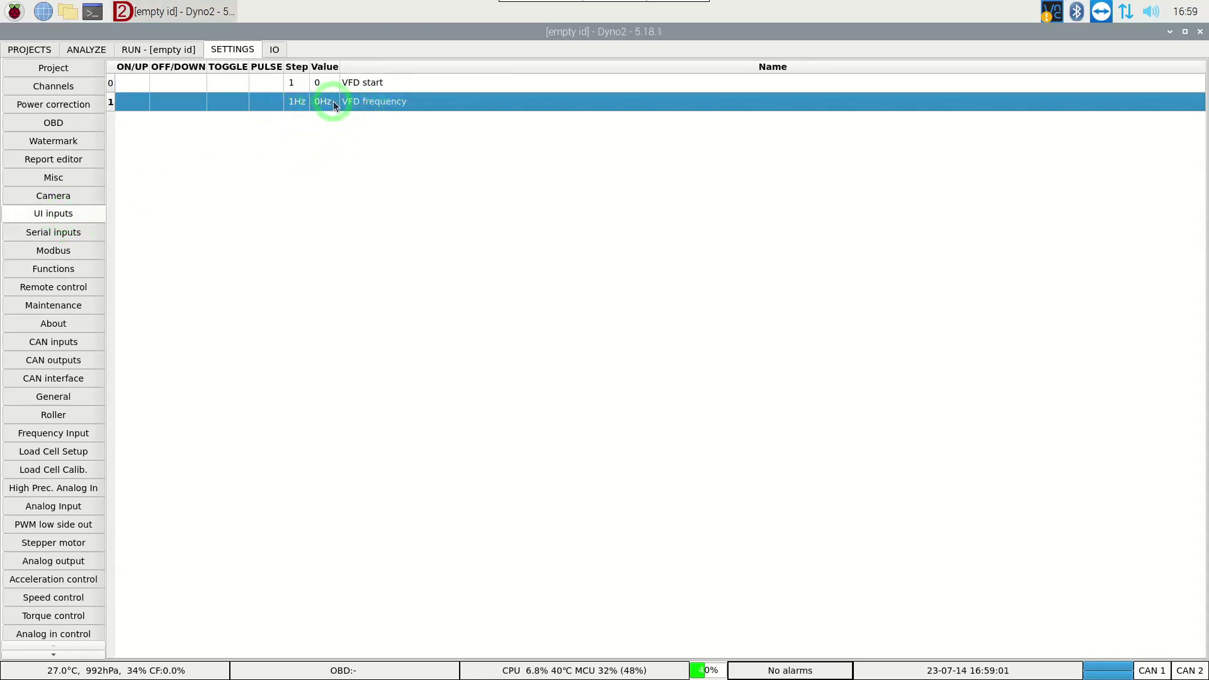
click(63, 273)
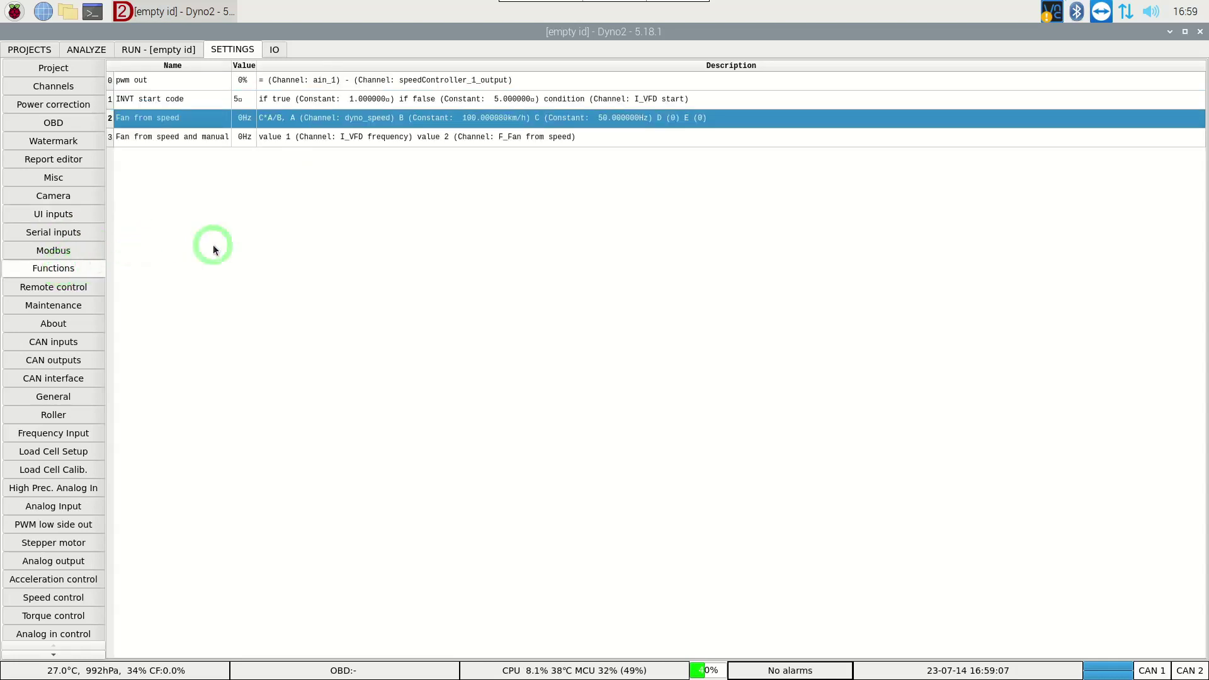
click(191, 141)
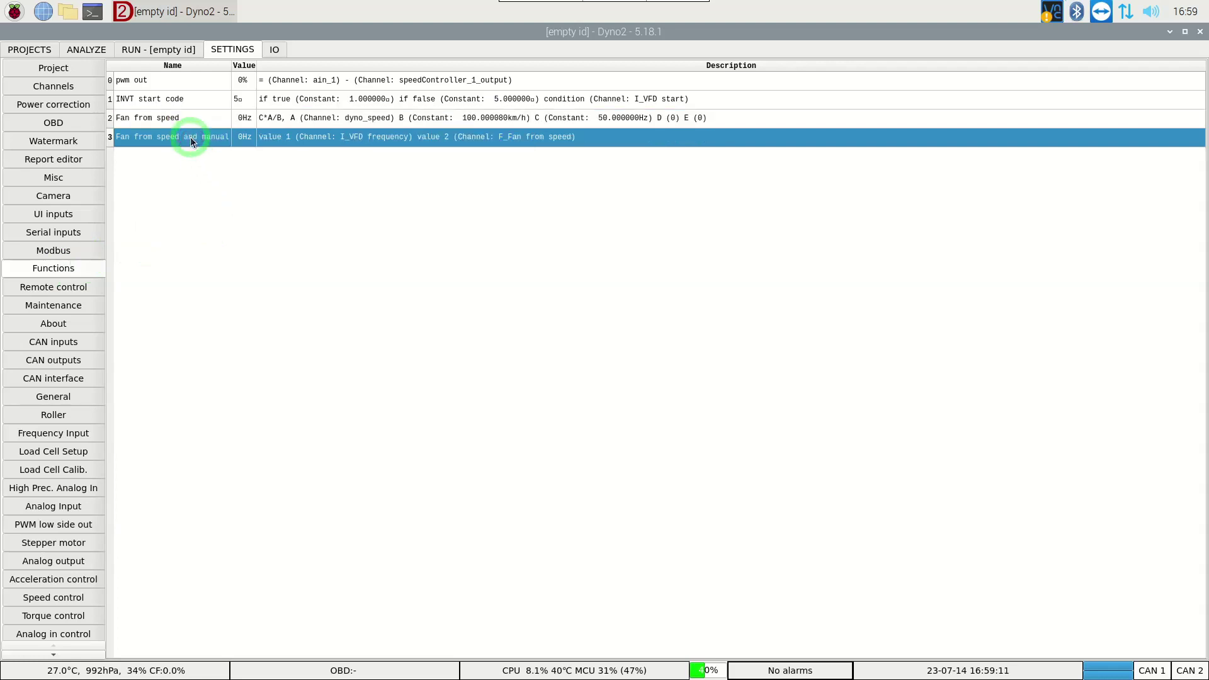
double_click(190, 138)
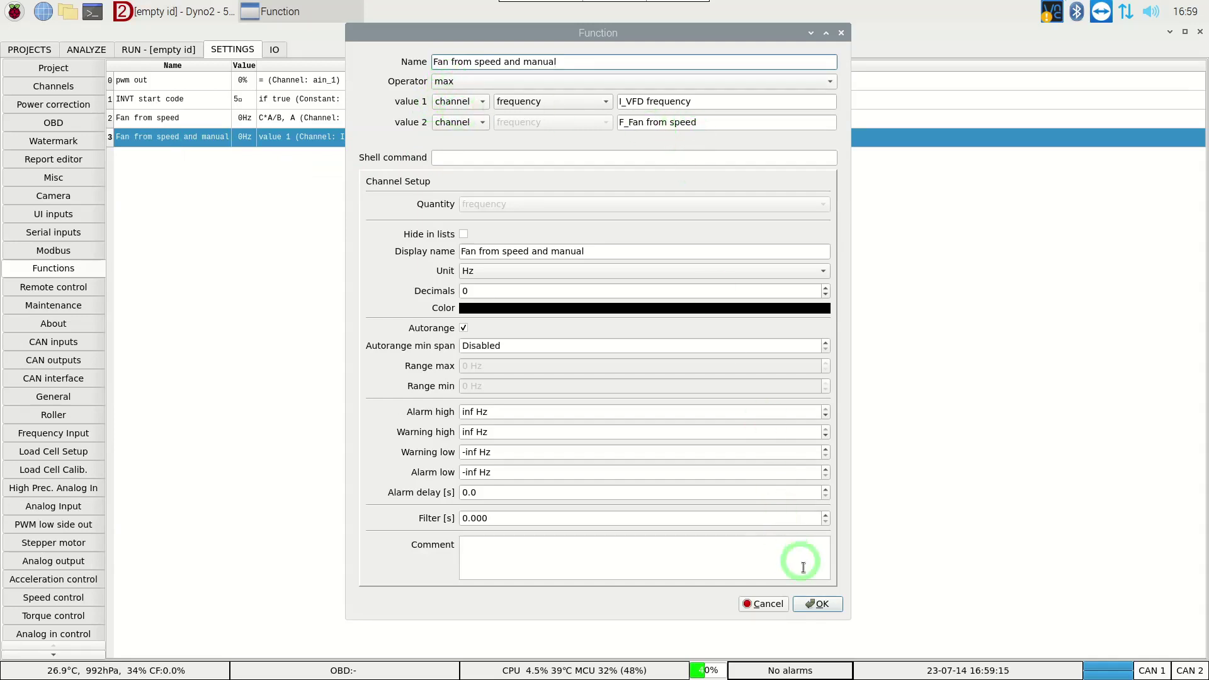
click(817, 604)
Review the INVT freq Modbus function of Modbus Adapter 1, including its source channel and multiplier.
click(88, 256)
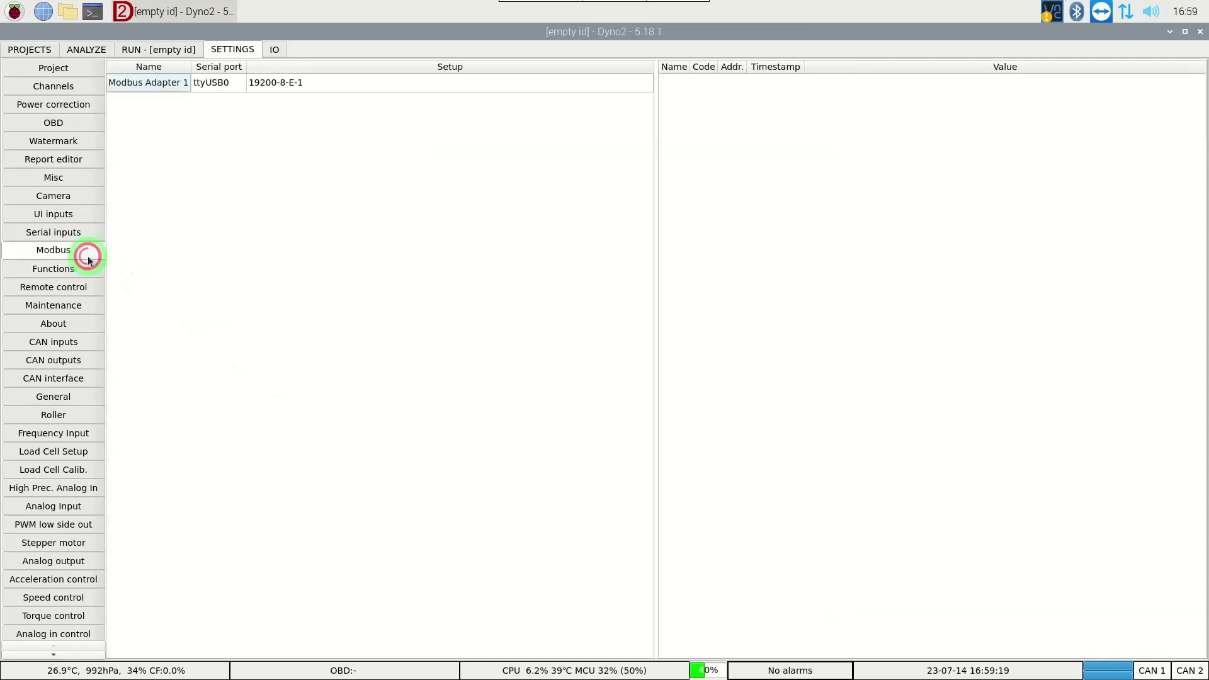
click(246, 92)
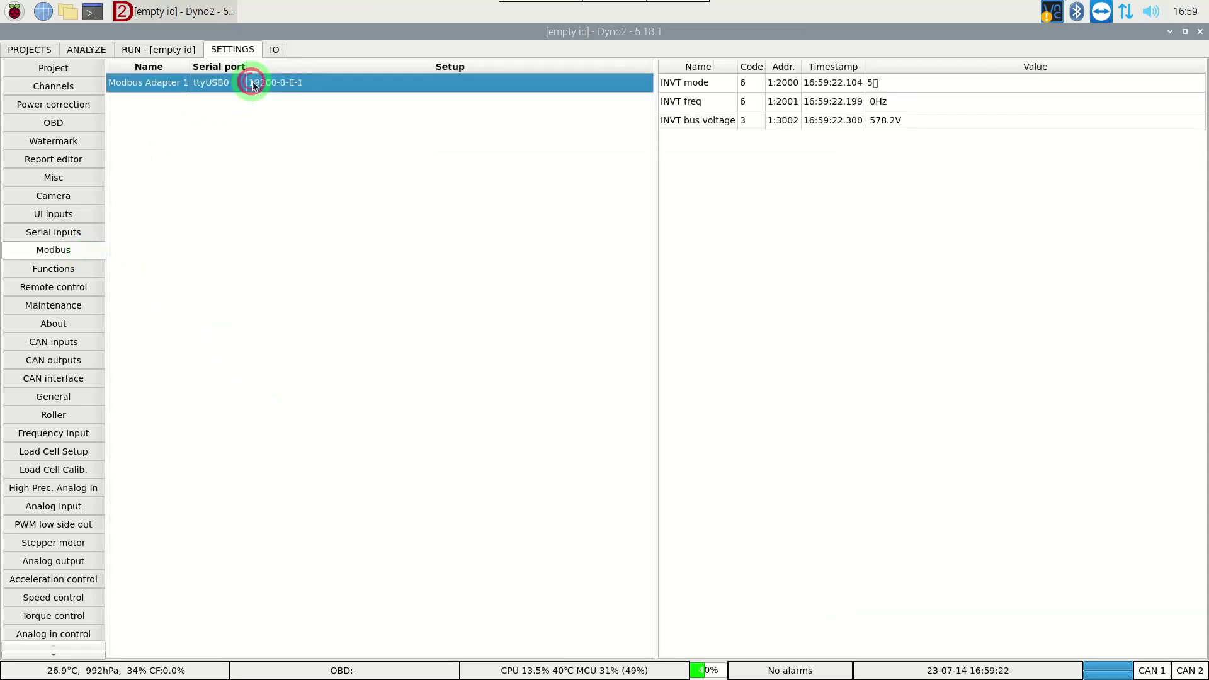
double_click(718, 105)
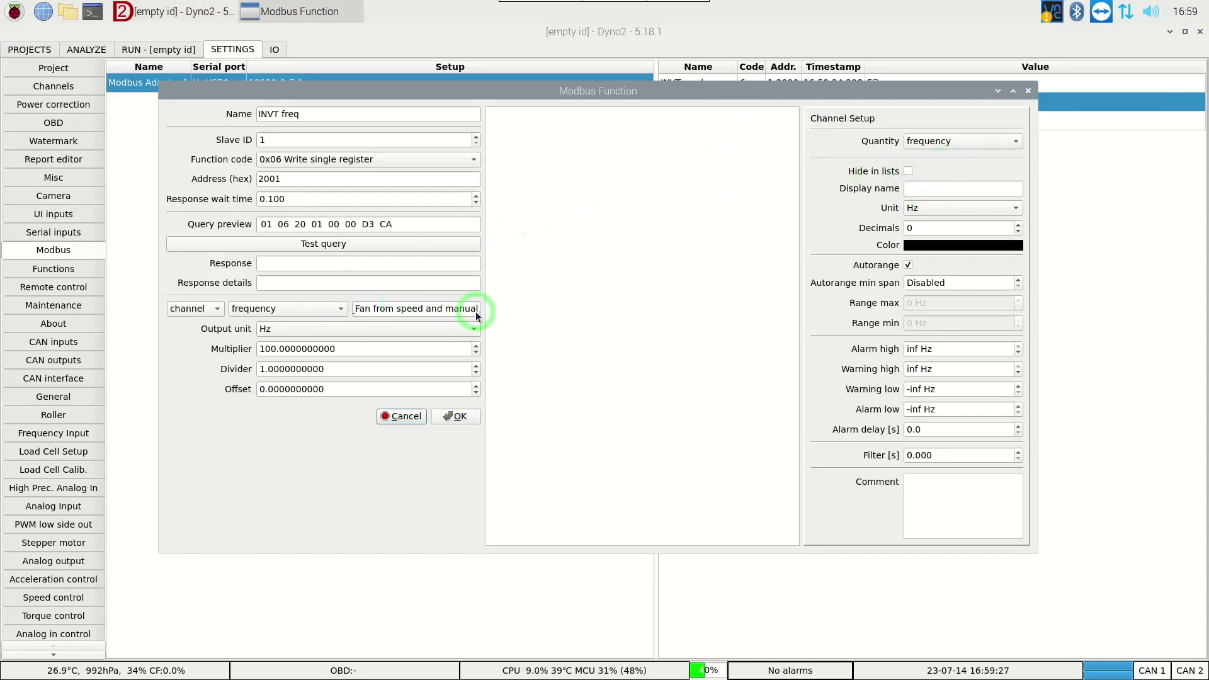
click(456, 416)
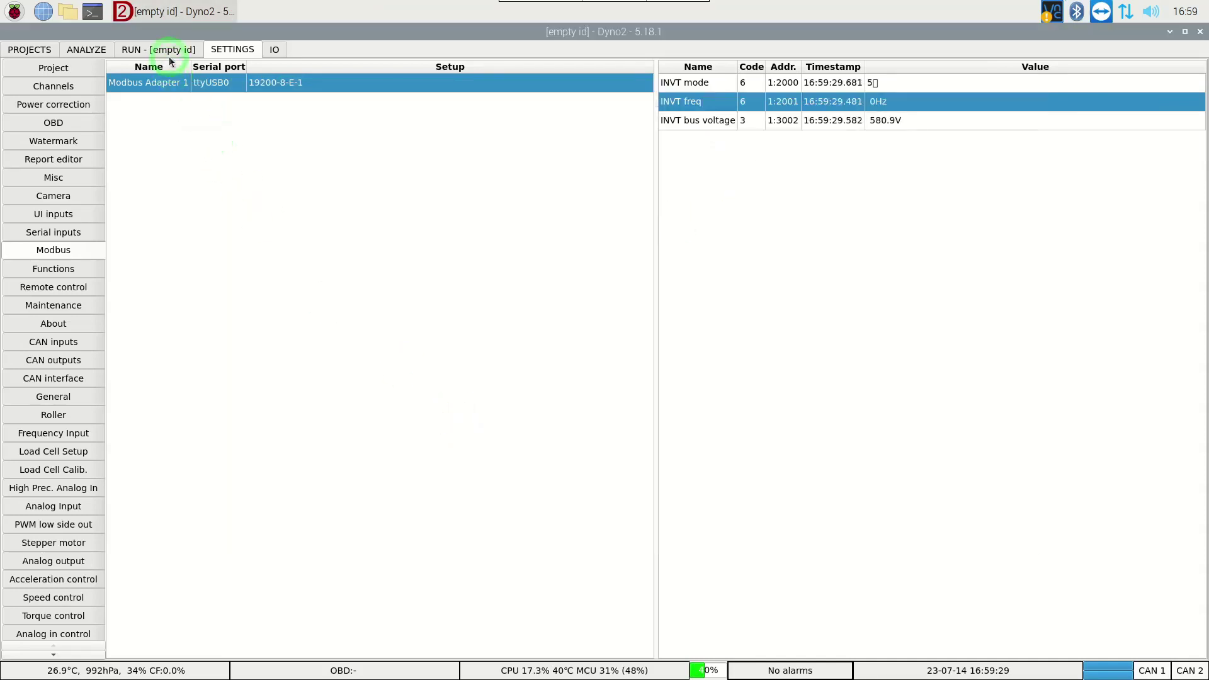
Start the VFD from the run screen and set the manual VFD speed to 10 Hz.
click(169, 53)
click(193, 138)
click(272, 116)
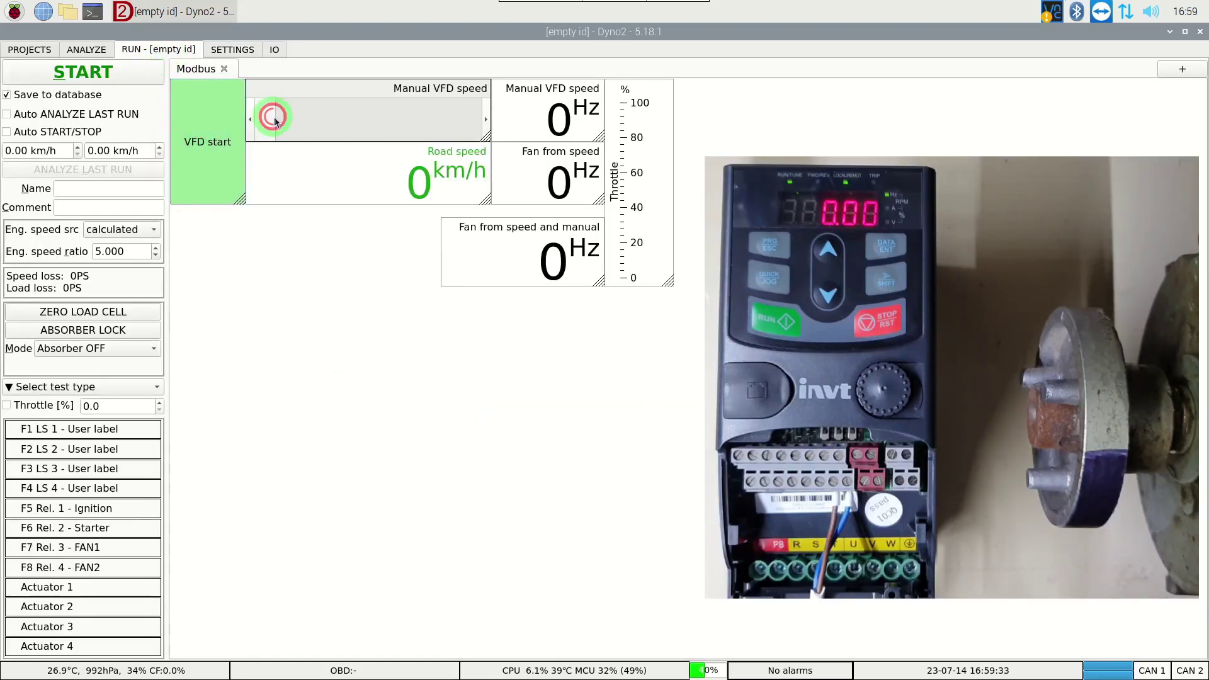
drag(274, 117, 315, 124)
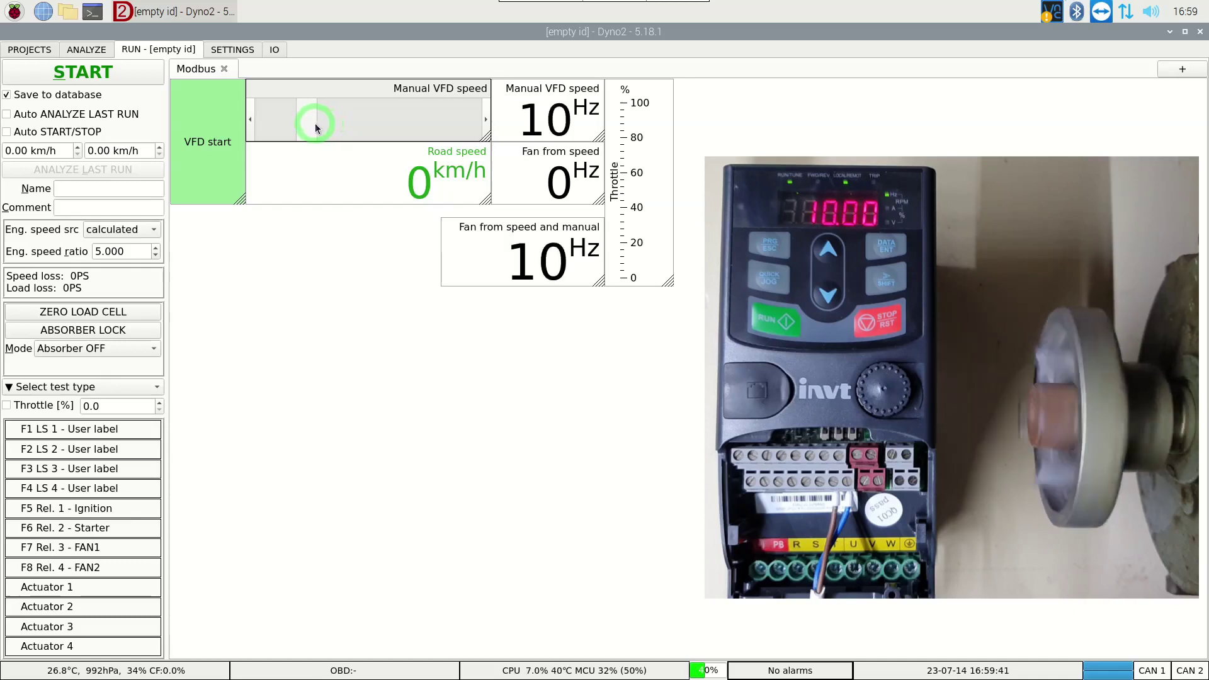